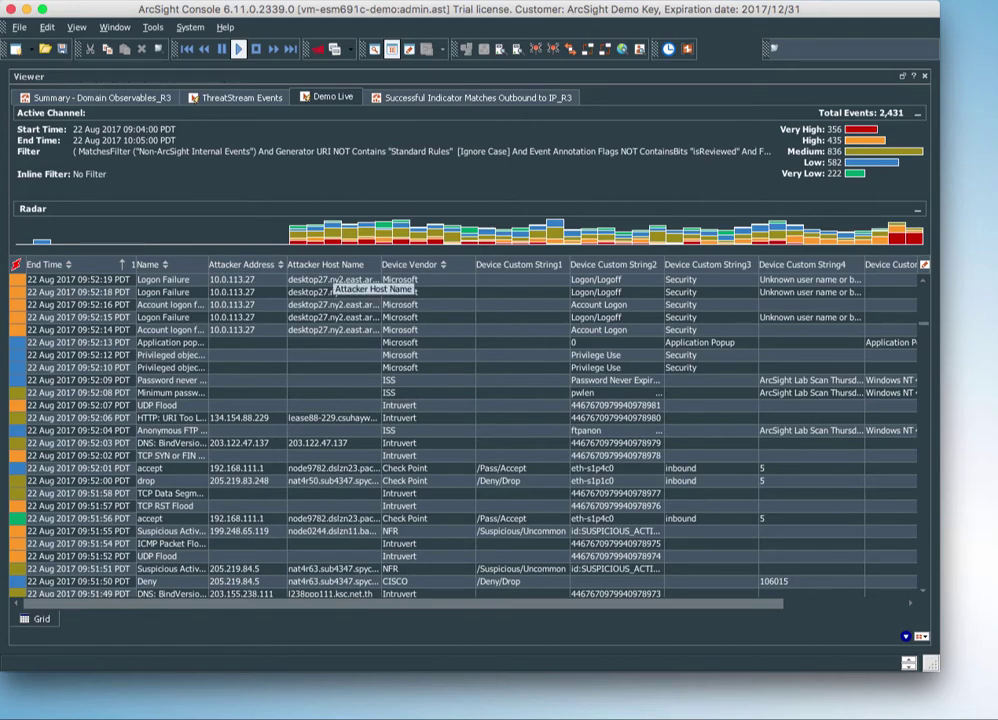
Check the Attacker Host Name column options without changes, then list the Grid, Chart and Image Viewer display types
right_click(333, 266)
mouse_move(372, 362)
mouse_move(498, 362)
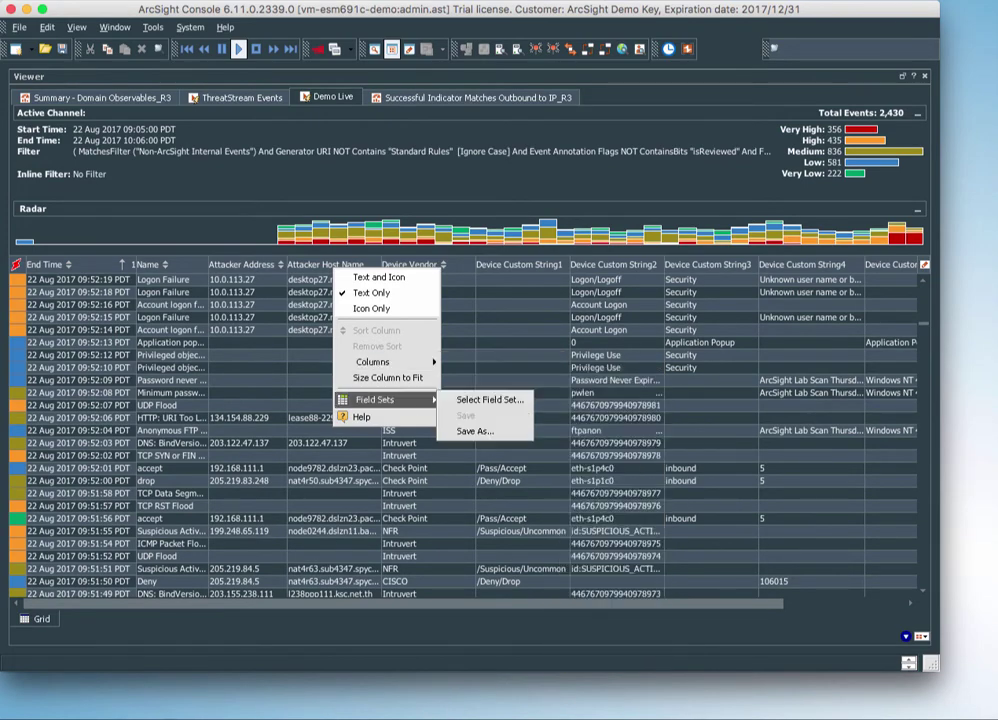
left_click(460, 342)
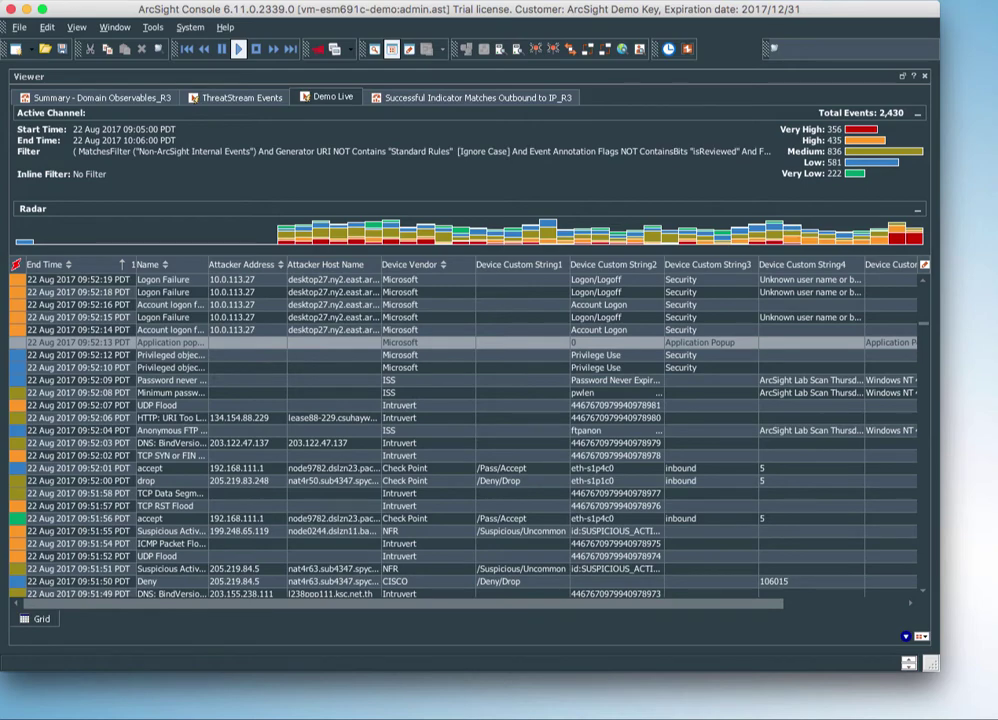
left_click(921, 636)
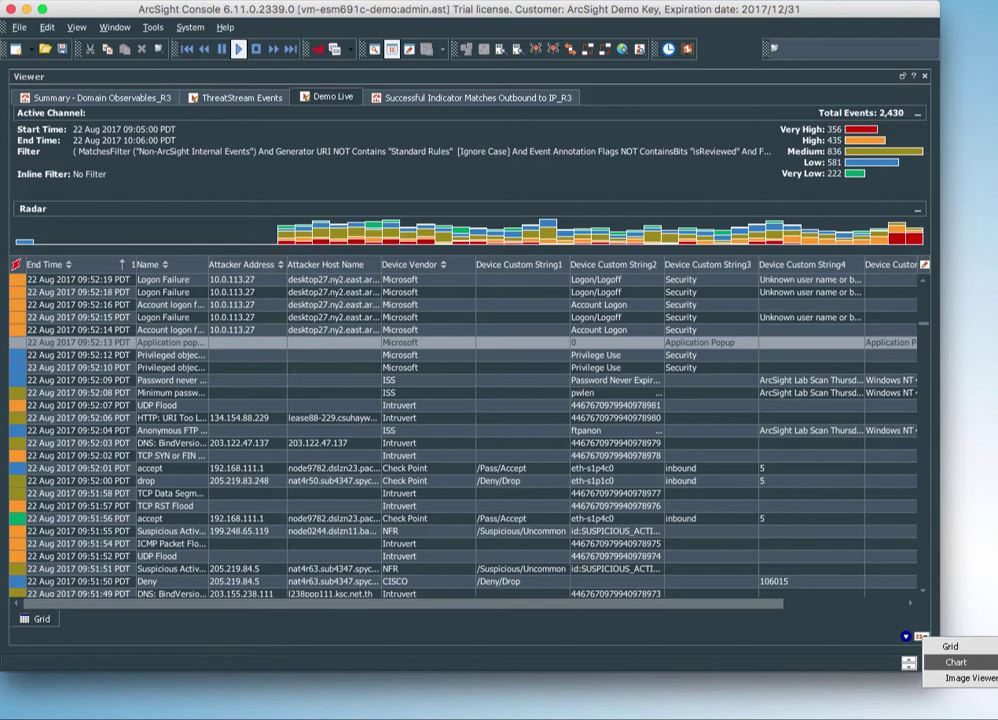
Display the Demo Live events as a Stacking Area chart of priorities by End Time
left_click(955, 662)
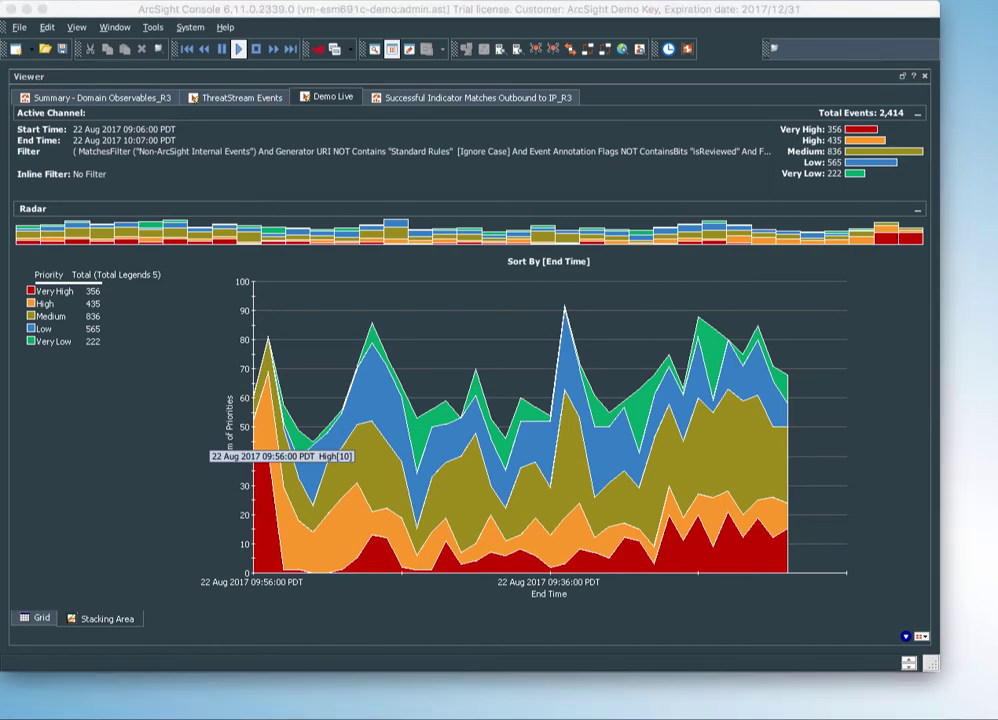
Switch to ArcSight Command Center in Safari to visualize the Demo Live channel's events
key("super+Tab")
key("super+Tab")
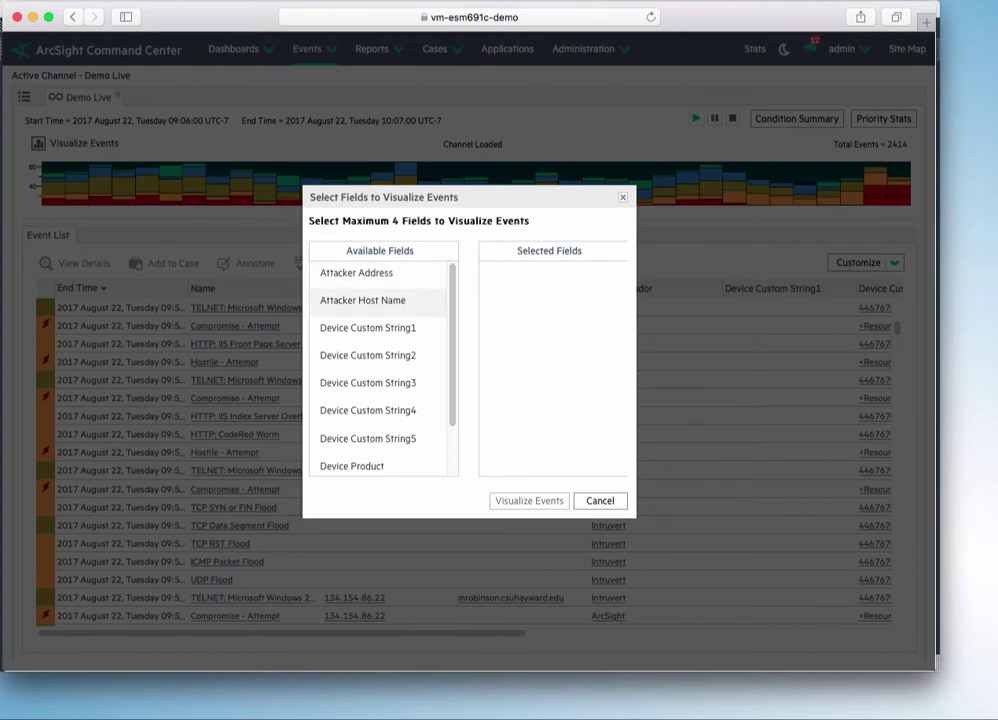
Move Attacker Address, Device Product, Device Vendor and Name from Available Fields into Selected Fields
scroll(383, 370, "down", 3)
scroll(383, 370, "up", 3)
scroll(383, 370, "down", 3)
scroll(383, 370, "up", 3)
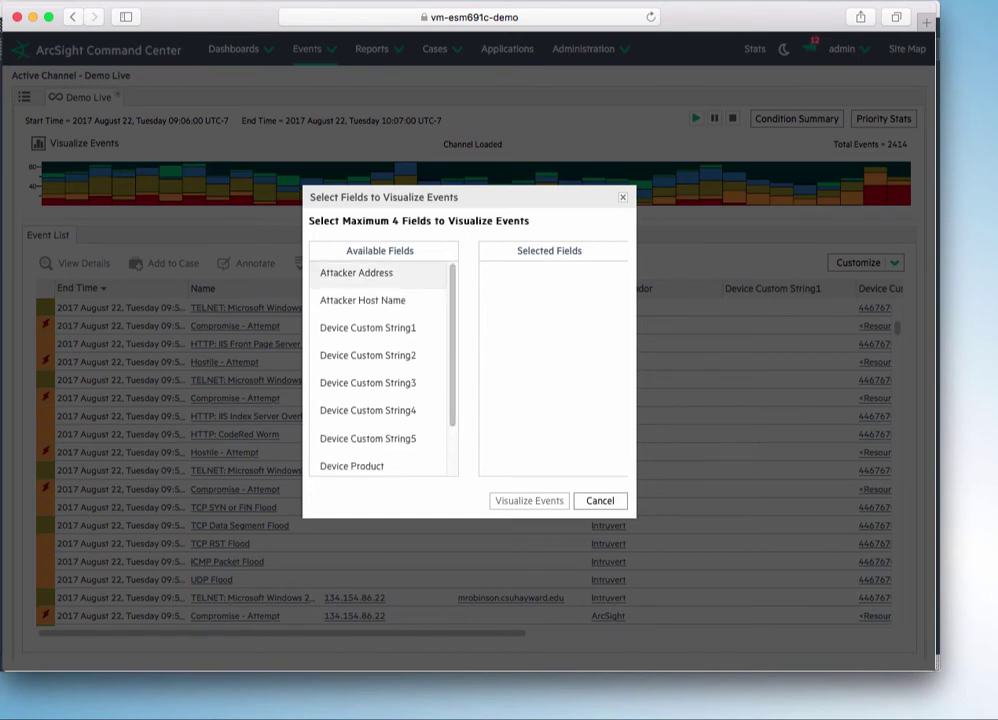
left_click(356, 273)
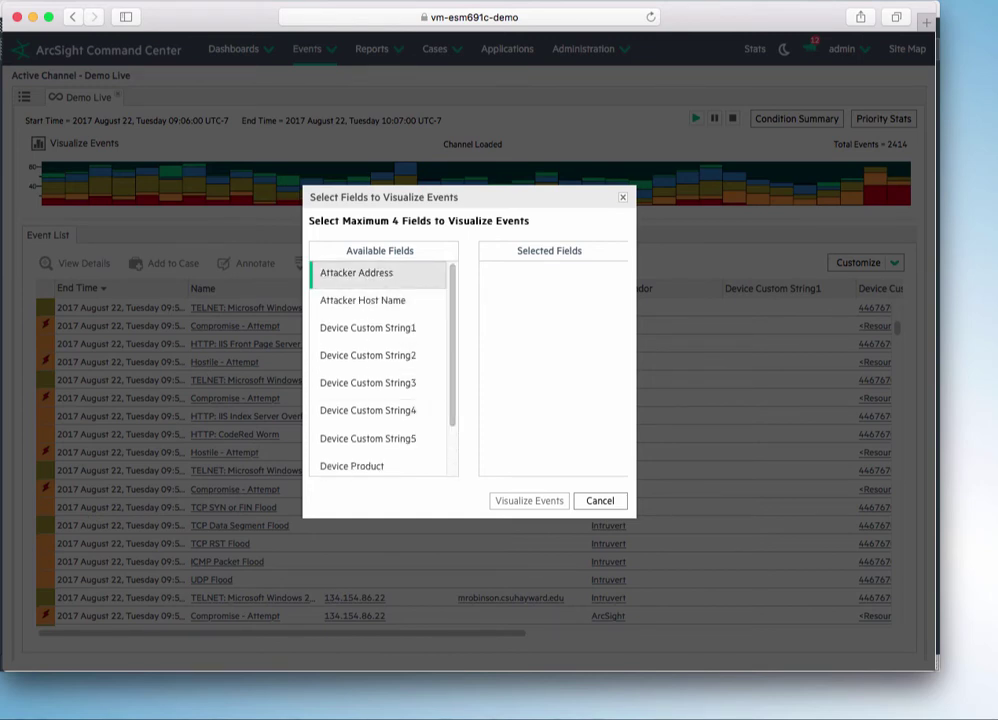
left_click_drag(356, 273, 544, 352)
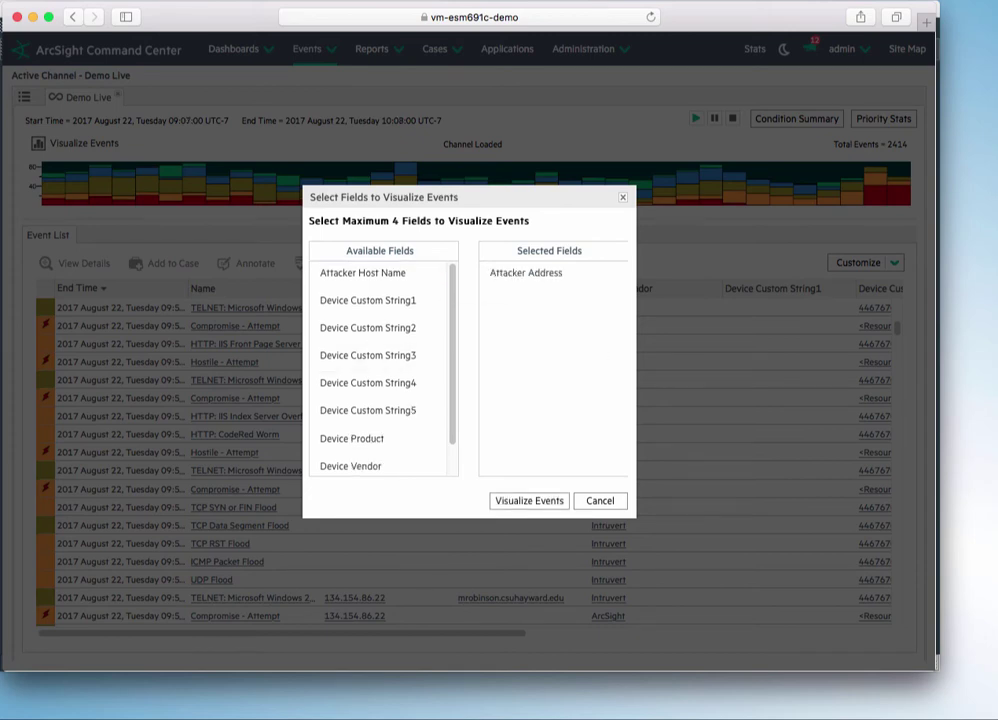
scroll(383, 370, "down", 2)
left_click_drag(350, 403, 540, 360)
left_click(350, 432)
left_click_drag(350, 432, 540, 340)
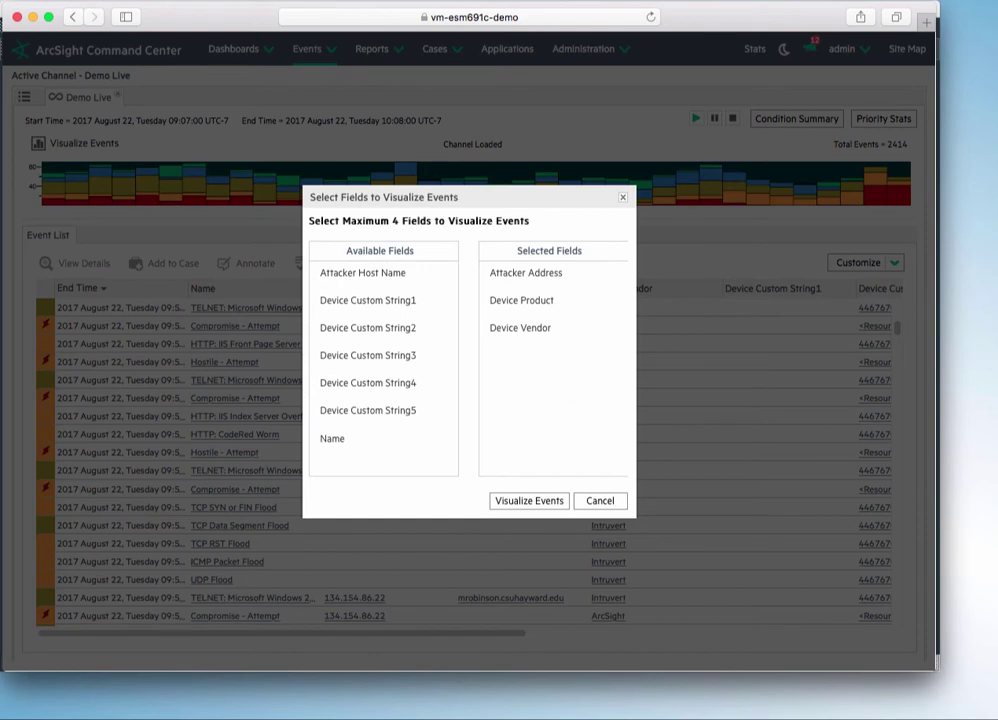
left_click_drag(340, 440, 530, 355)
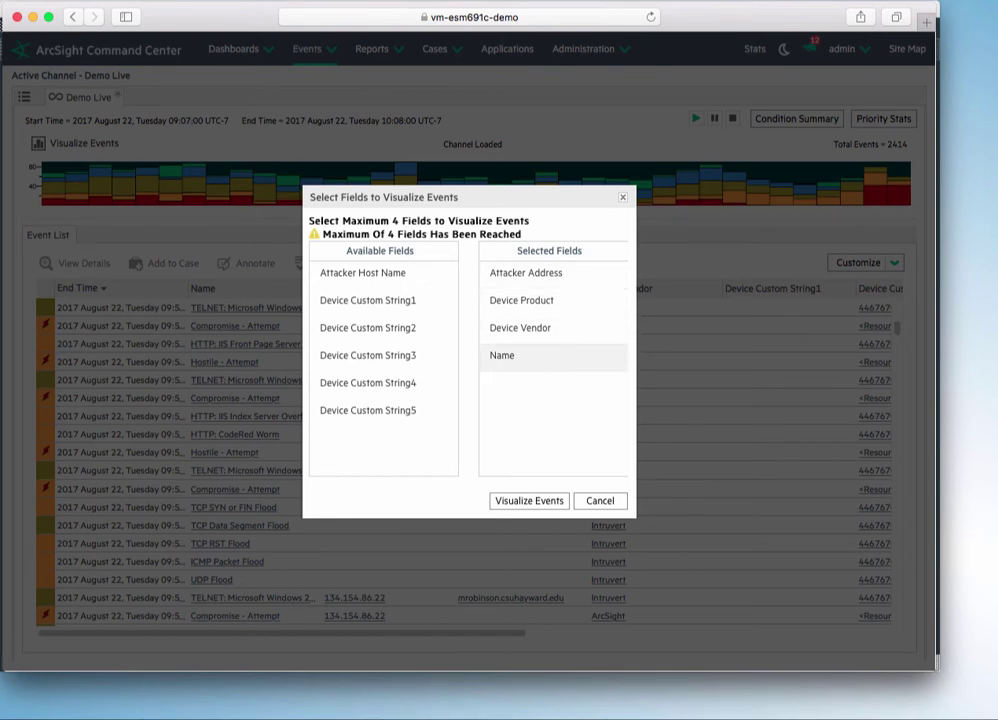
Build the Event Count and Top 10 charts for the four selected fields and scroll through them
left_click(529, 500)
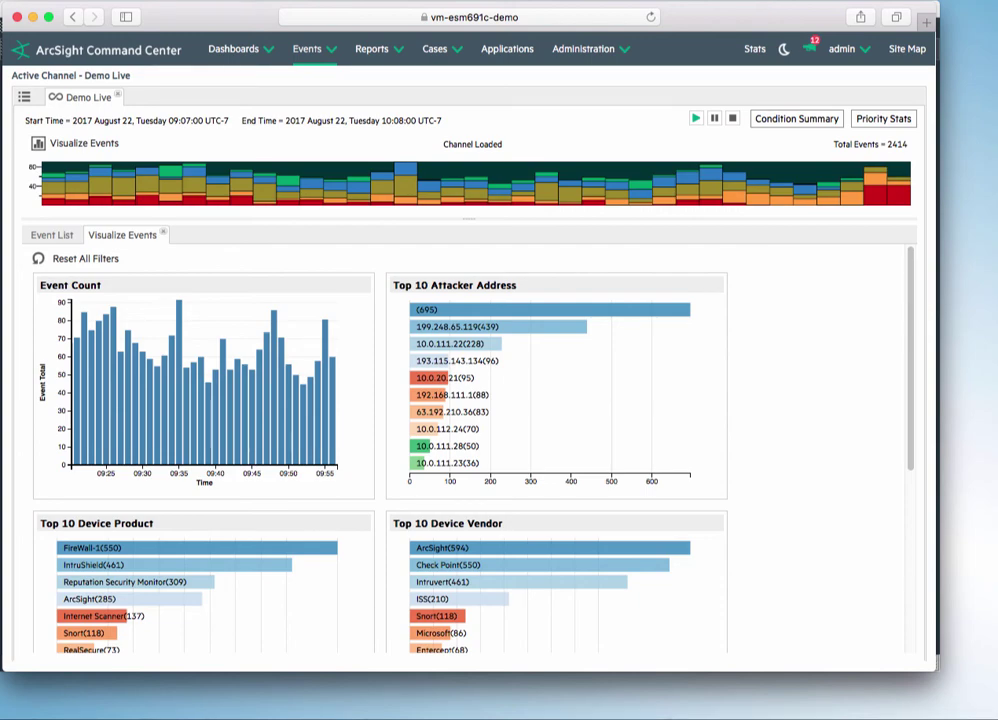
scroll(470, 450, "down", 5)
scroll(470, 450, "up", 5)
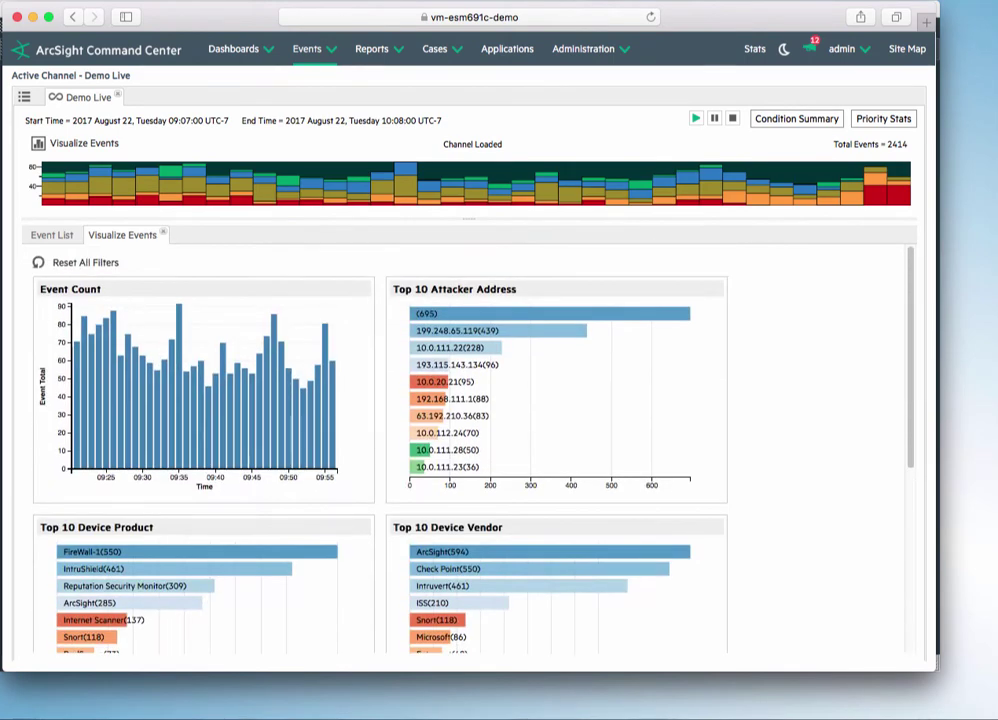
scroll(470, 450, "down", 1)
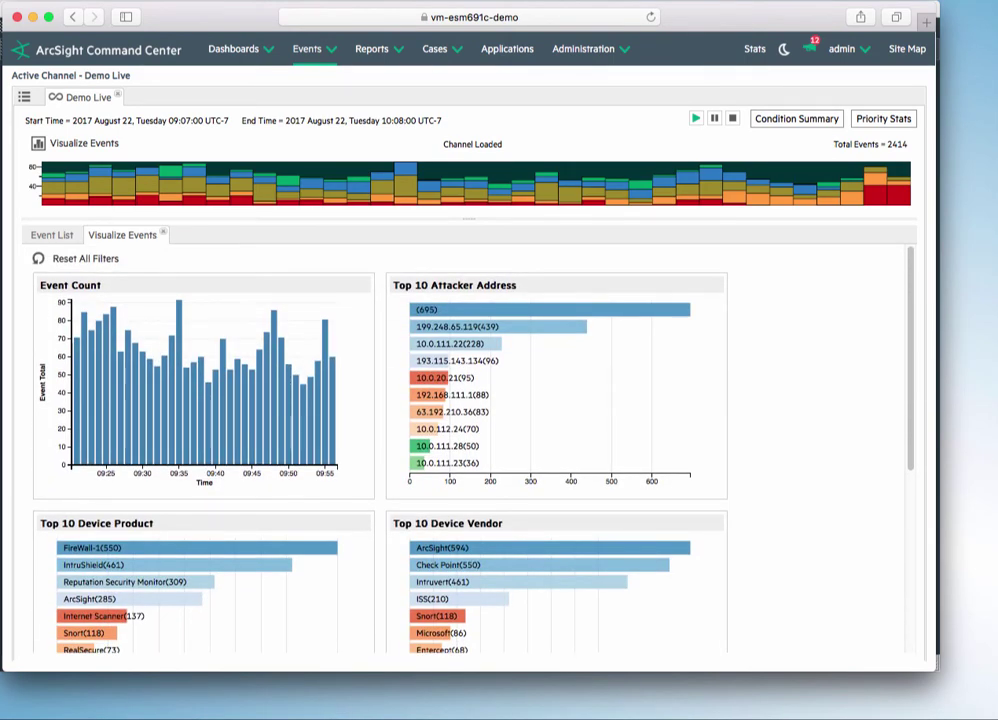
scroll(470, 450, "down", 5)
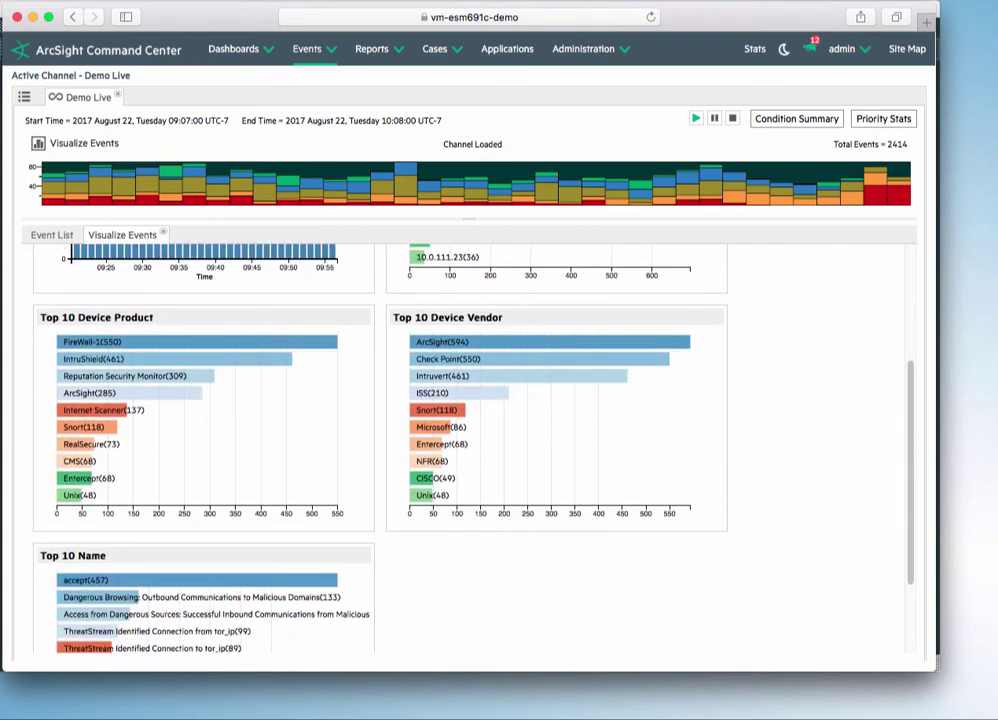
left_click(97, 342)
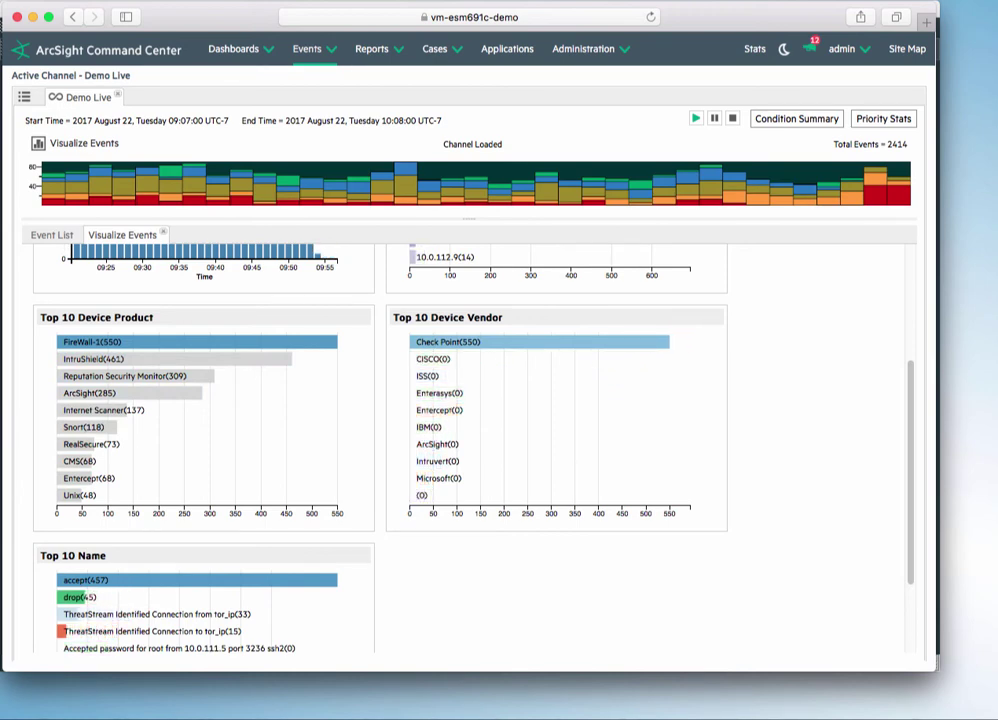
scroll(470, 450, "down", 2)
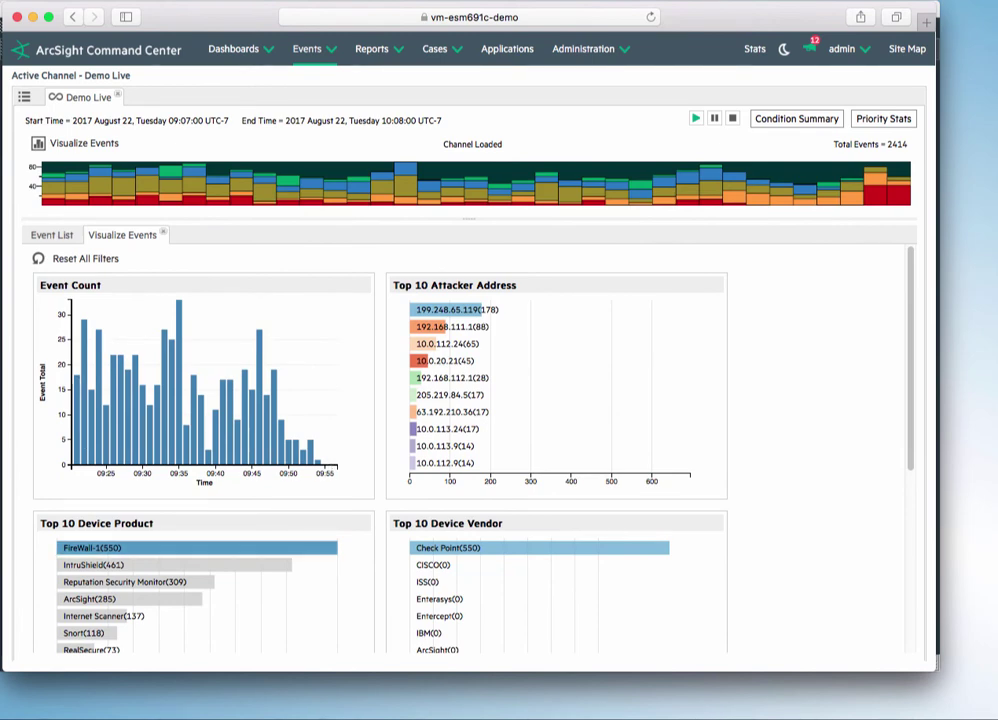
left_click(200, 548)
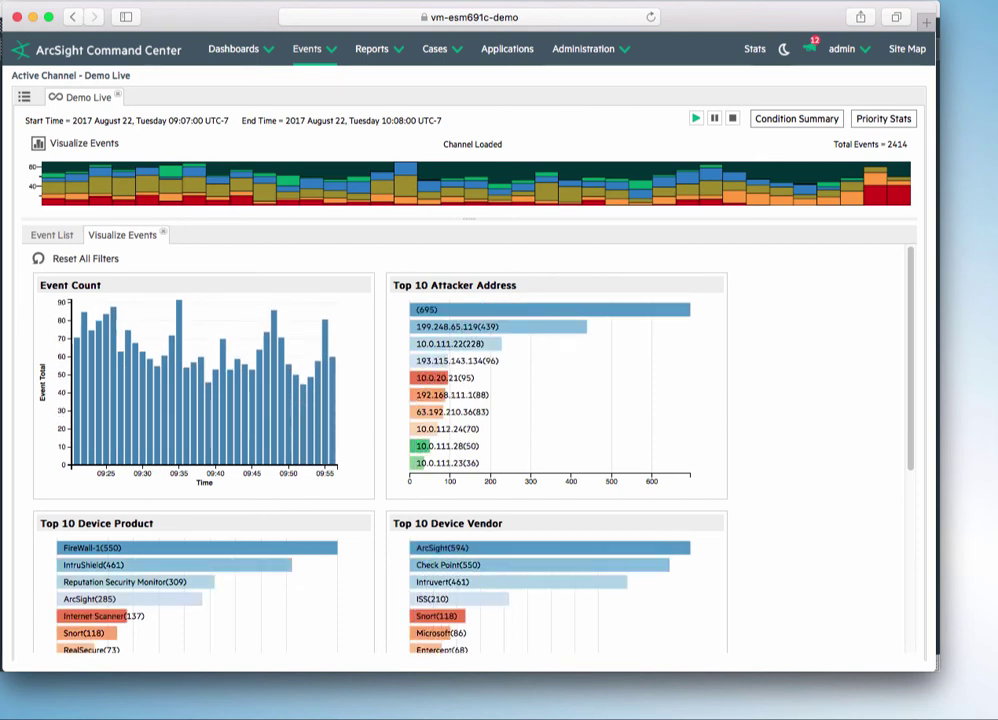
Filter all dashboard charts to attacker address 199.248.65.119 and review the results
left_click(436, 329)
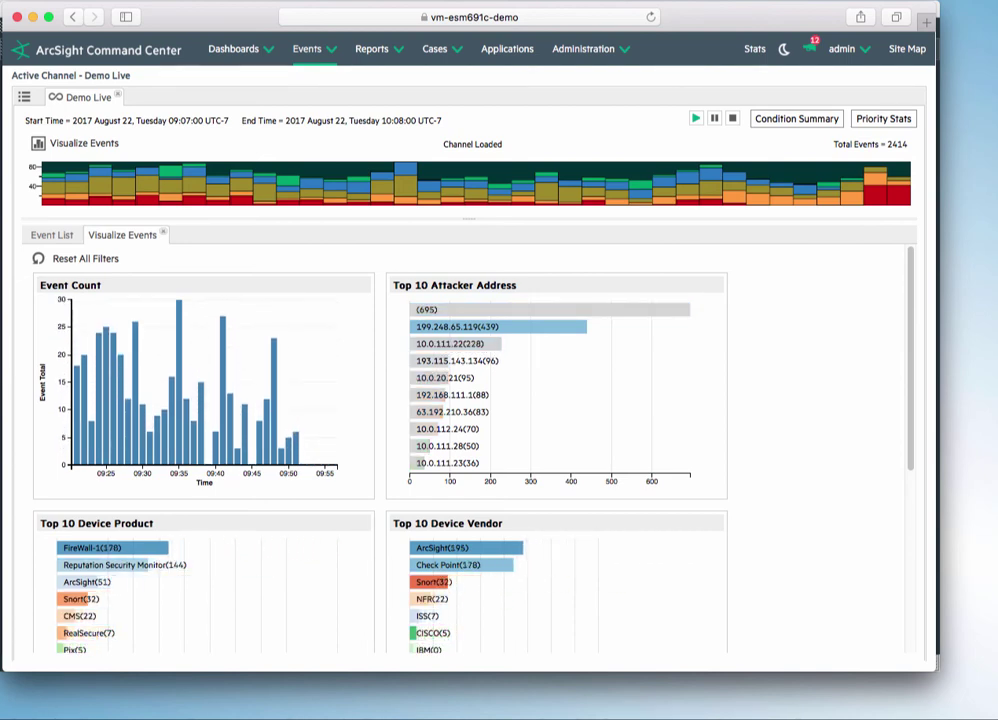
scroll(470, 450, "down", 2)
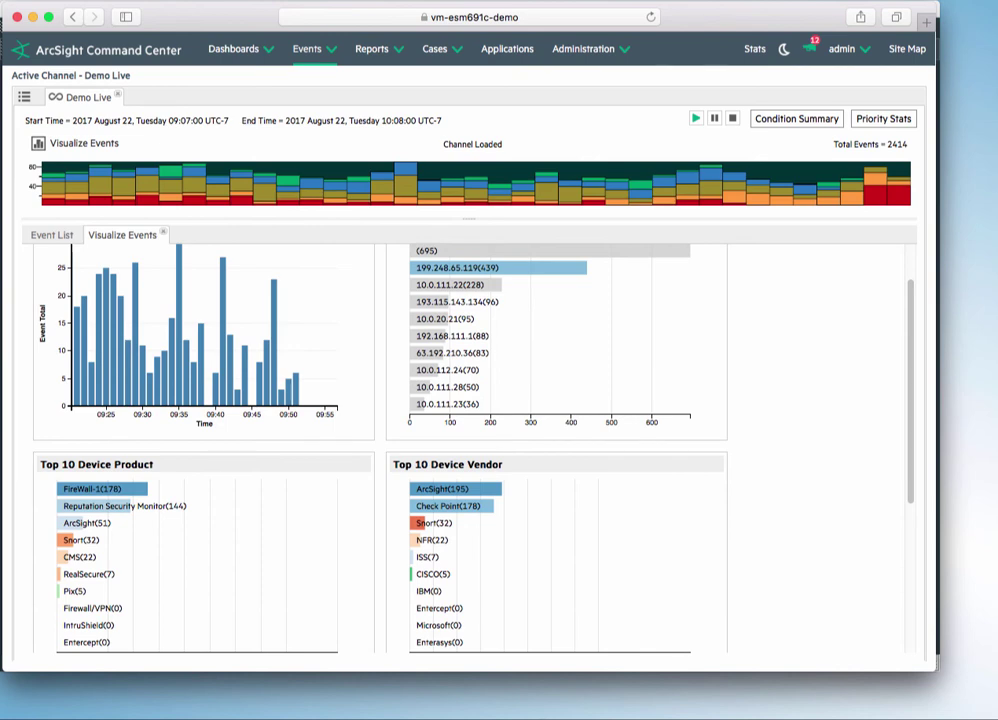
mouse_move(500, 272)
scroll(470, 450, "down", 4)
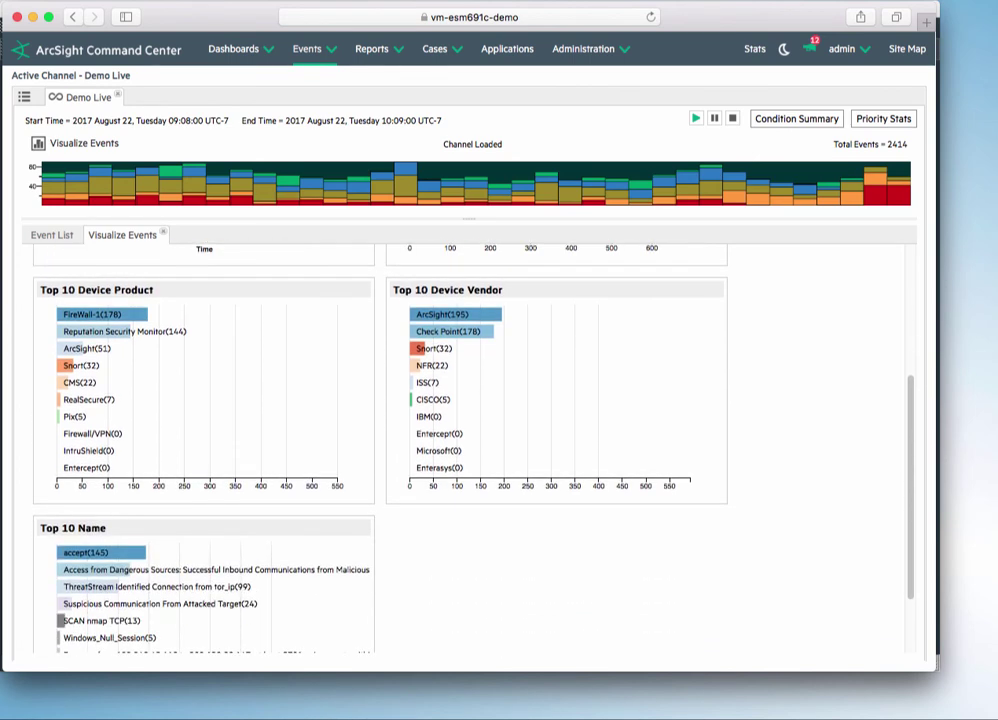
scroll(470, 450, "down", 2)
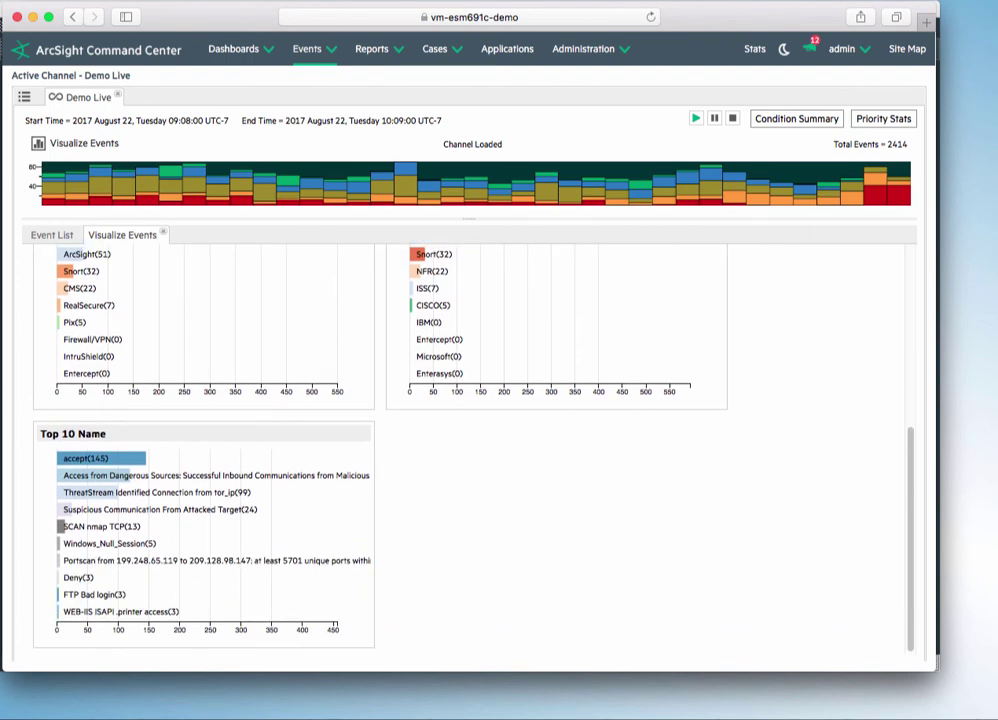
scroll(470, 450, "up", 6)
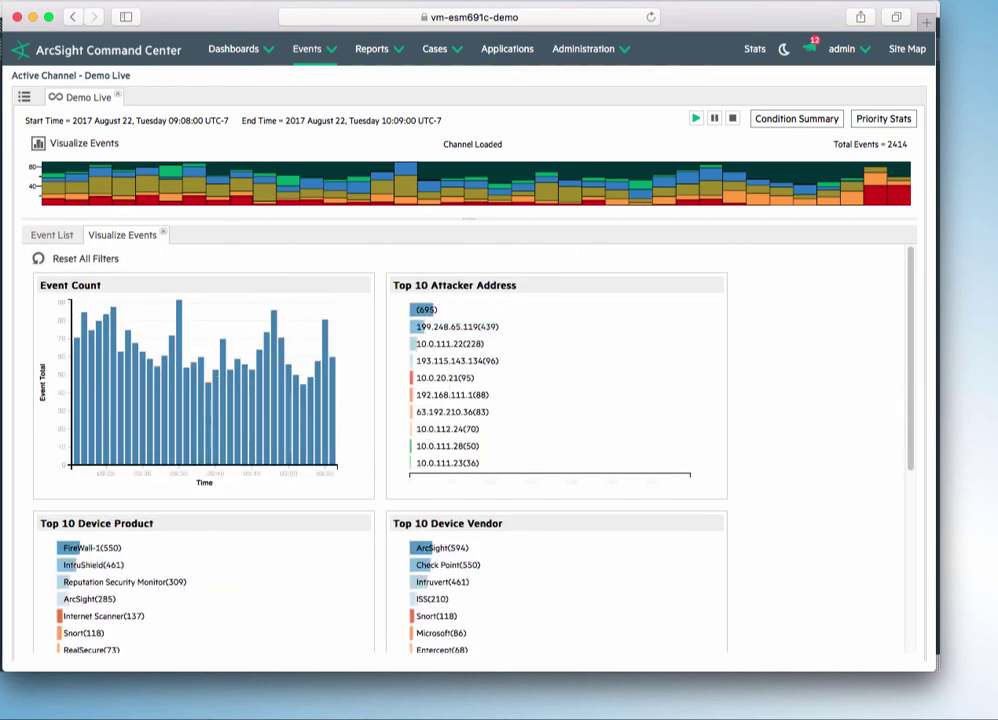